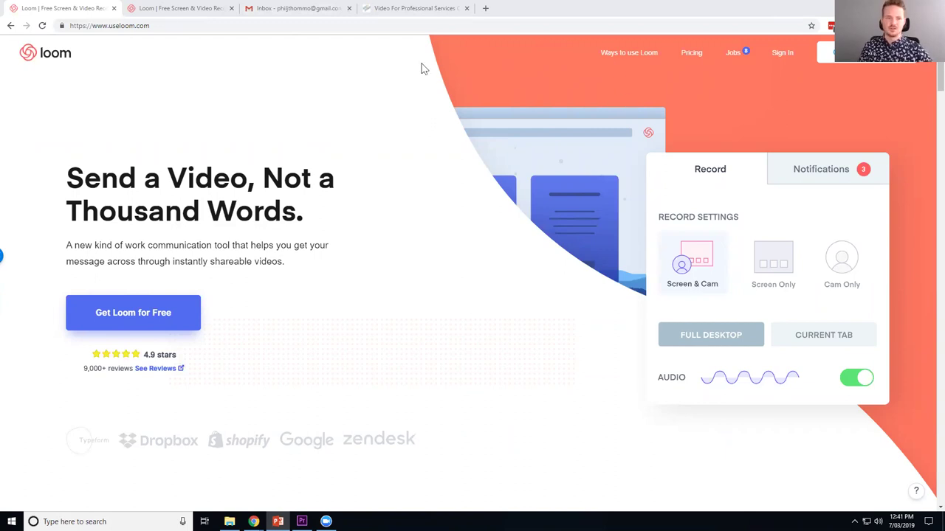
- Review the Basic and Pro feature breakdown on the Loom pricing page
left_click(161, 11)
left_click_drag(381, 249, 493, 234)
scroll(495, 279, "down", 4)
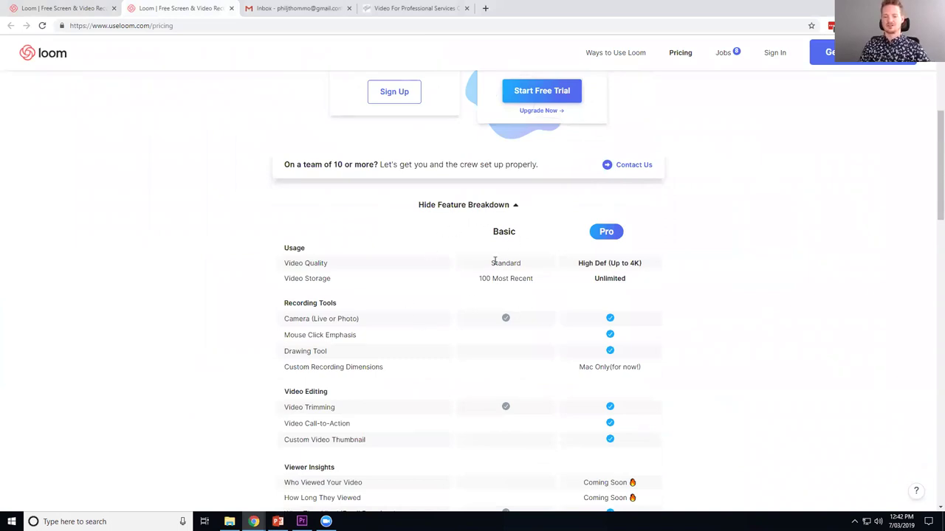
scroll(495, 263, "down", 2)
scroll(494, 261, "up", 5)
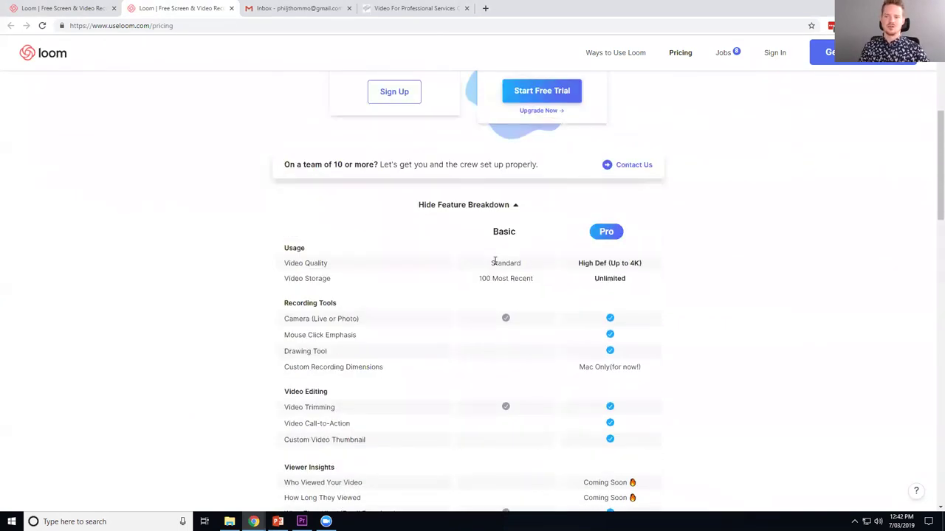
- Log in to Loom with the Google account, choose to enable video notifications, and dismiss the browser's notification permission request
left_click(68, 9)
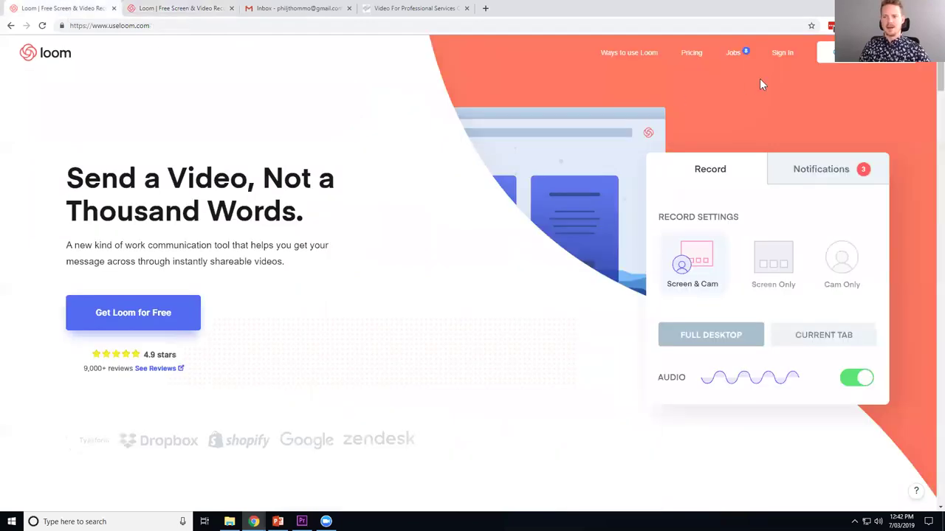
left_click(786, 57)
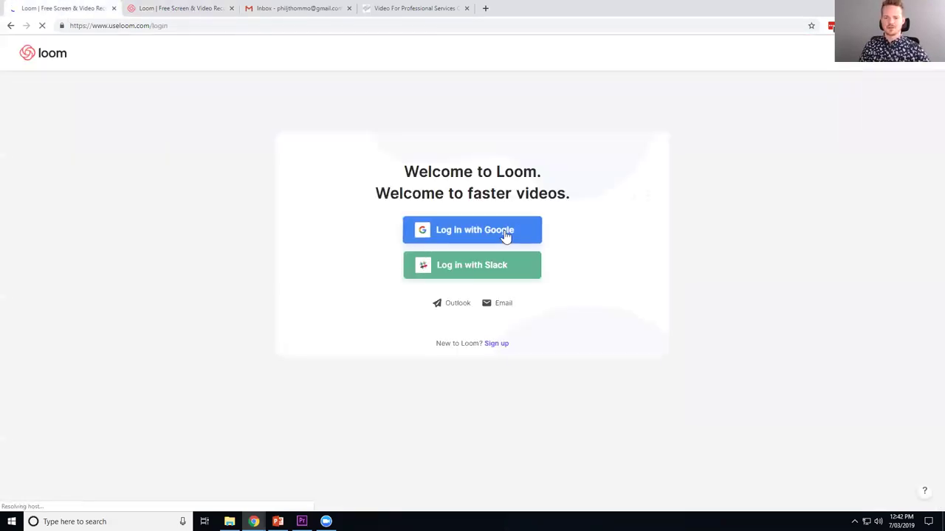
left_click(477, 231)
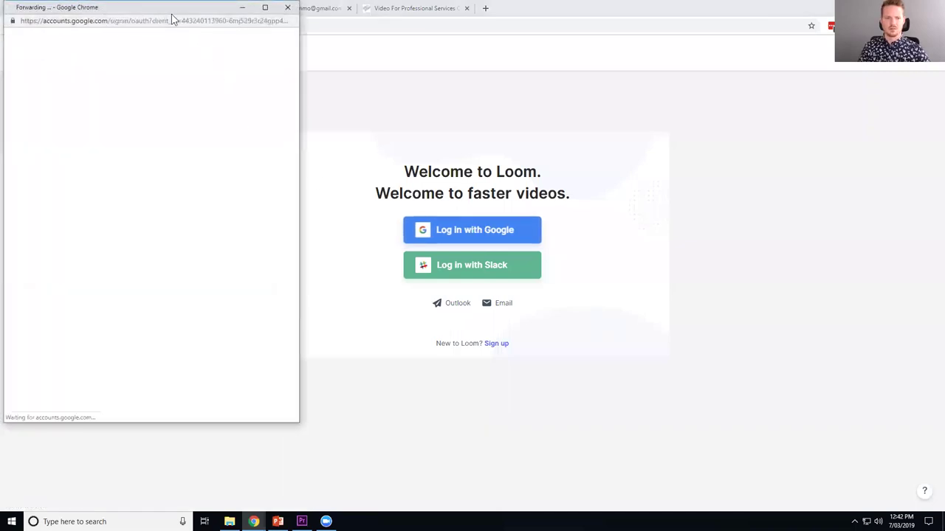
left_click_drag(171, 17, 0, 22)
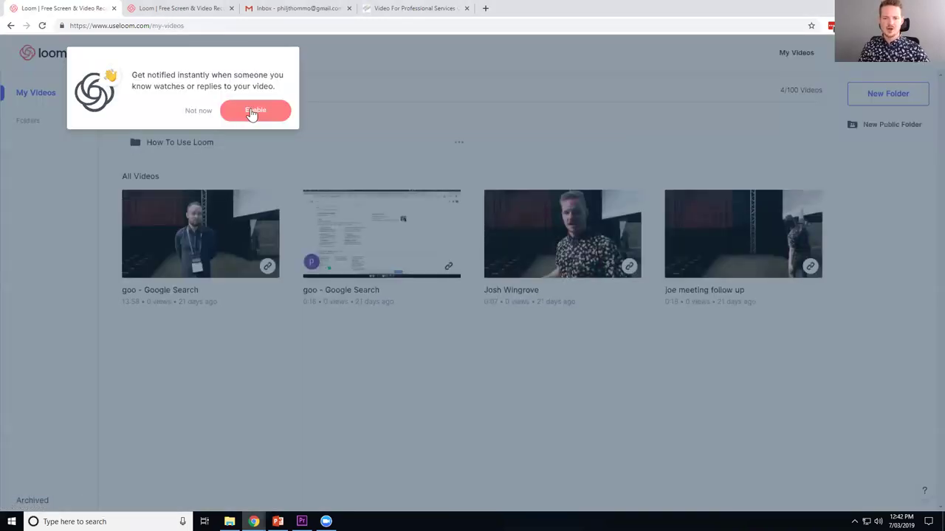
left_click(252, 112)
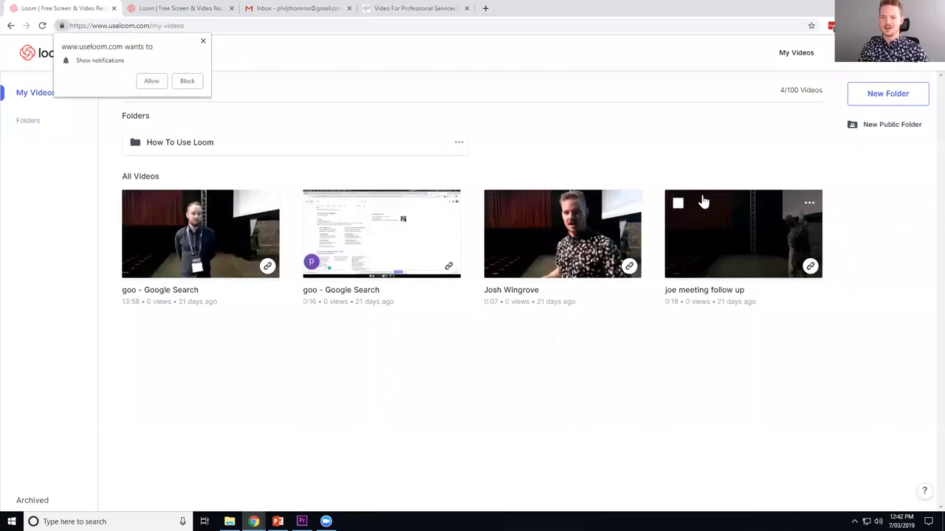
left_click(203, 42)
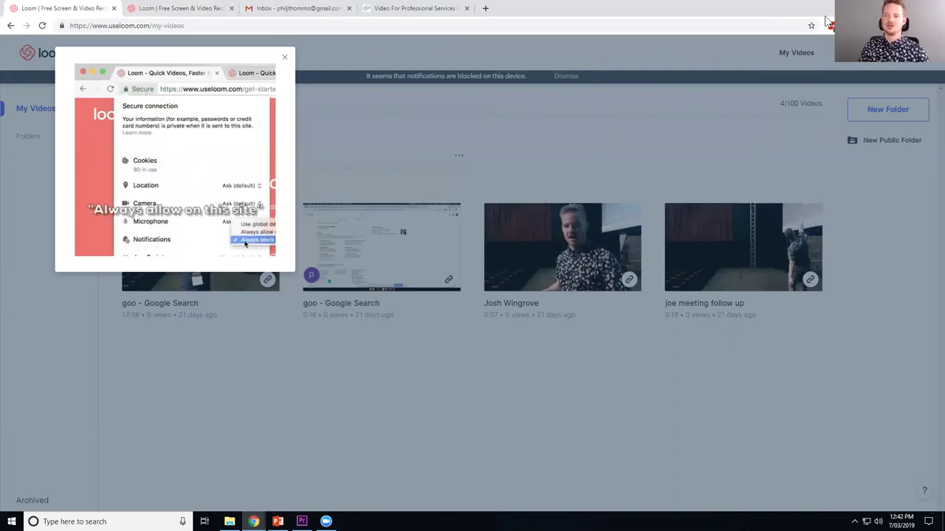
- Switch to the new Gmail message, open the Loom recorder, and move the camera bubble to the middle of the page
left_click(420, 6)
left_click(306, 6)
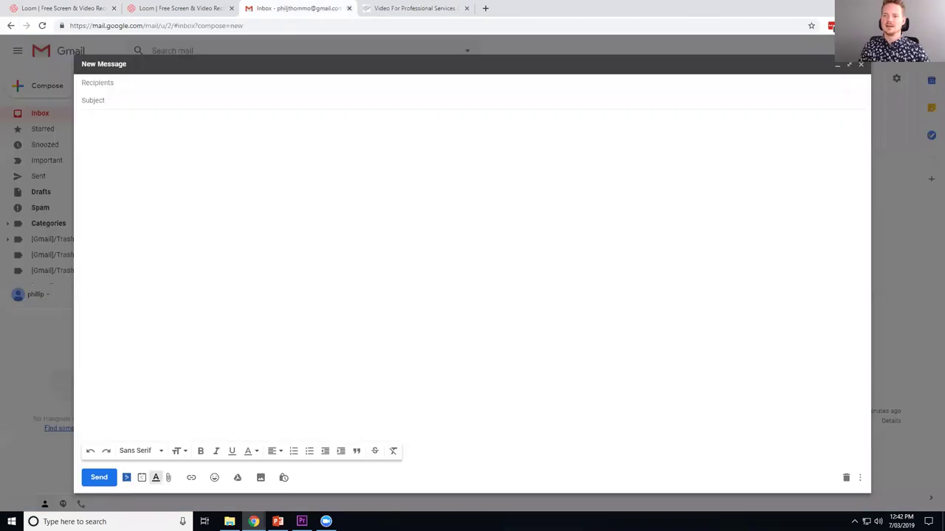
left_click(831, 25)
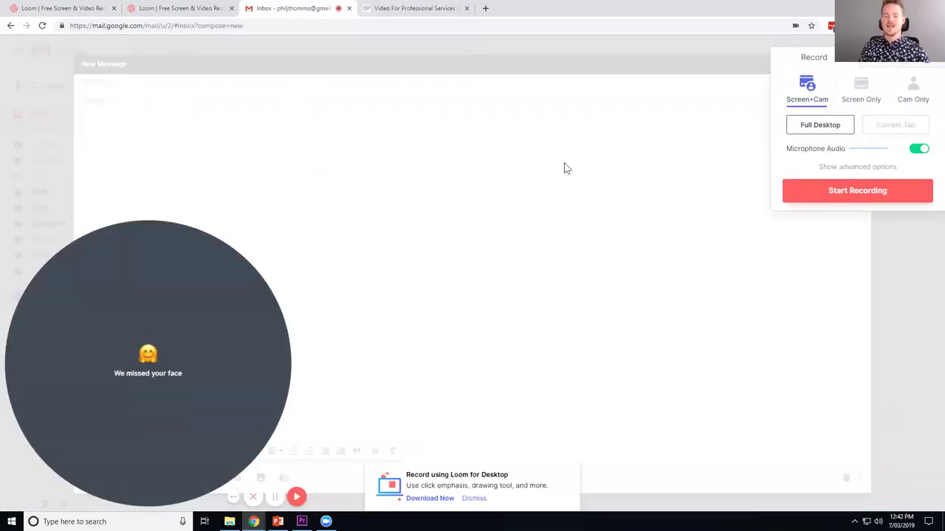
left_click_drag(246, 306, 531, 169)
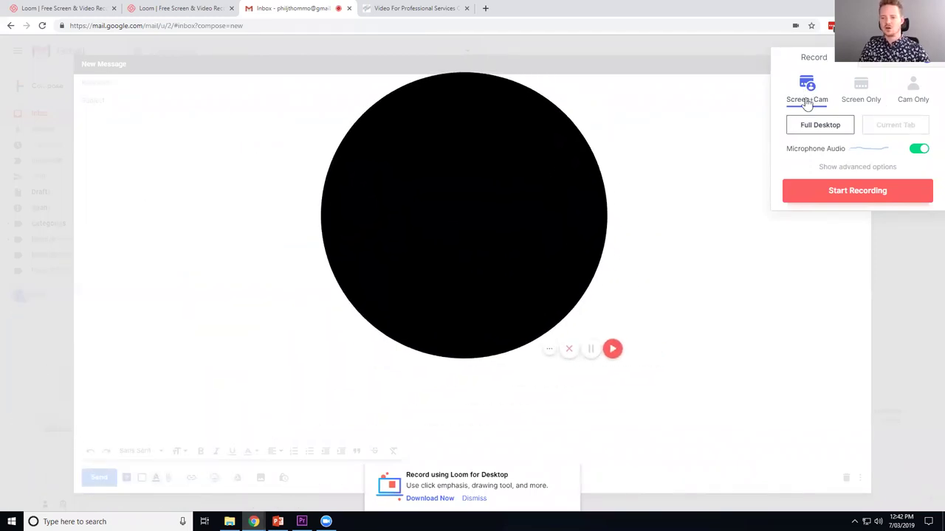
mouse_move(472, 204)
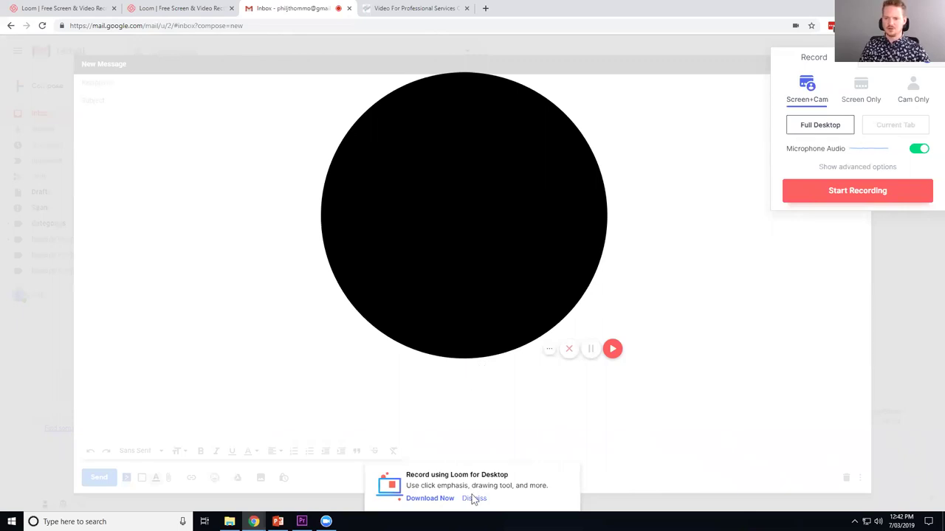
- Set the Loom recorder to Screen Only, move the avatar bubble over the lower part of the page, and shrink it to the smallest size
left_click(860, 88)
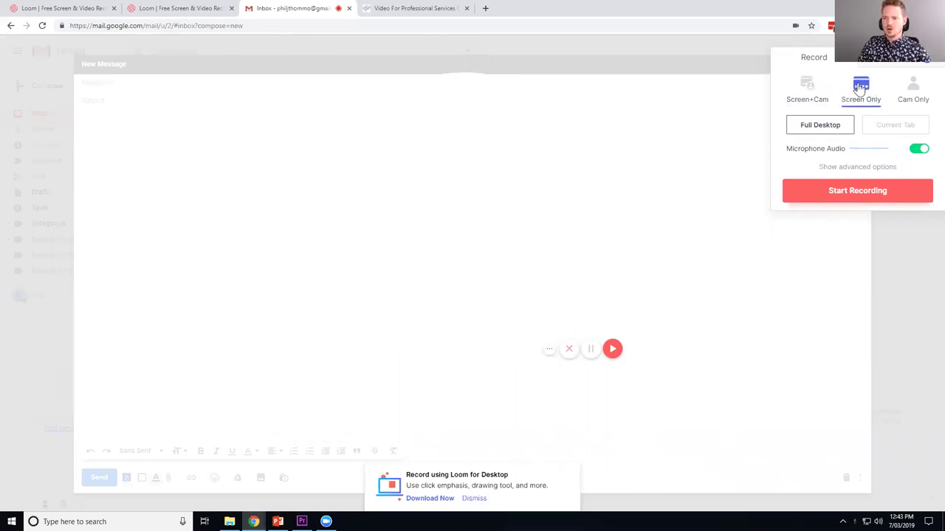
left_click_drag(485, 336, 203, 428)
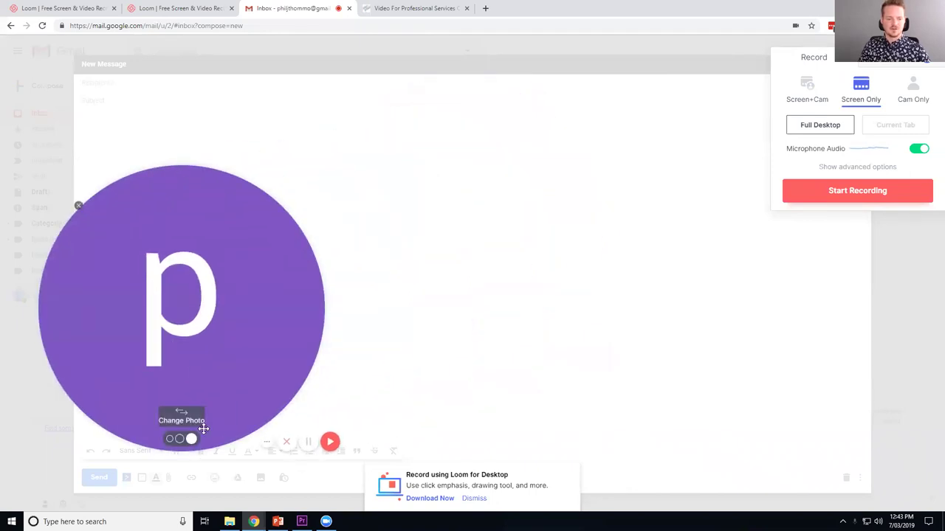
left_click(170, 438)
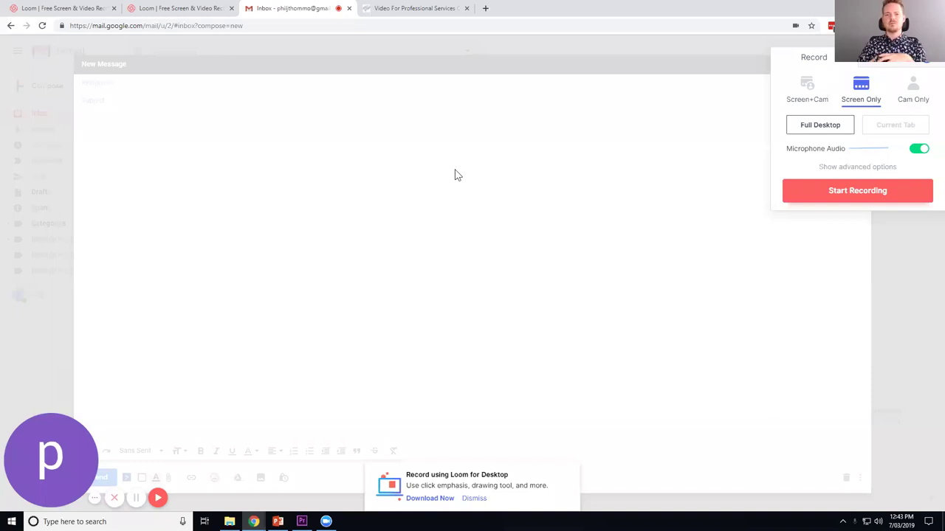
- Set the recorder to Cam Only, try the largest bubble size, and place the camera bubble mid-page at the smallest size
left_click(919, 94)
left_click_drag(57, 451, 411, 198)
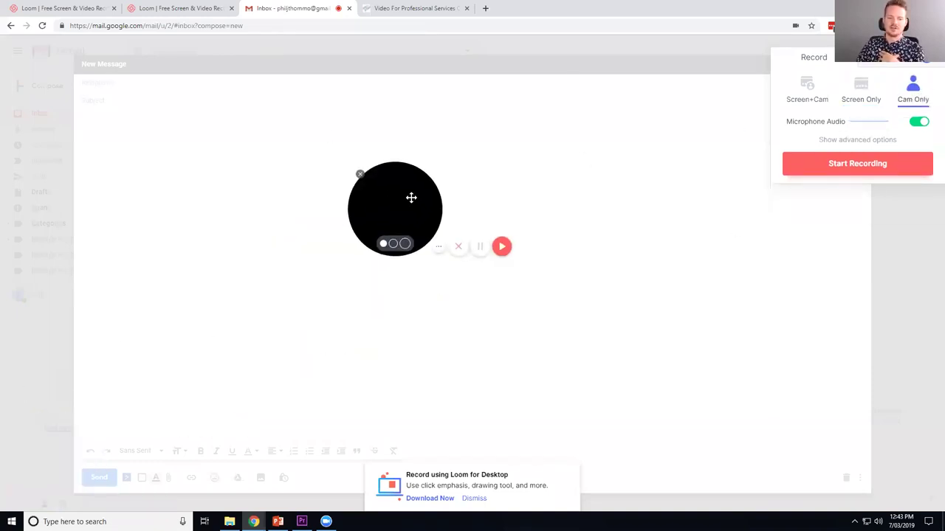
left_click(405, 243)
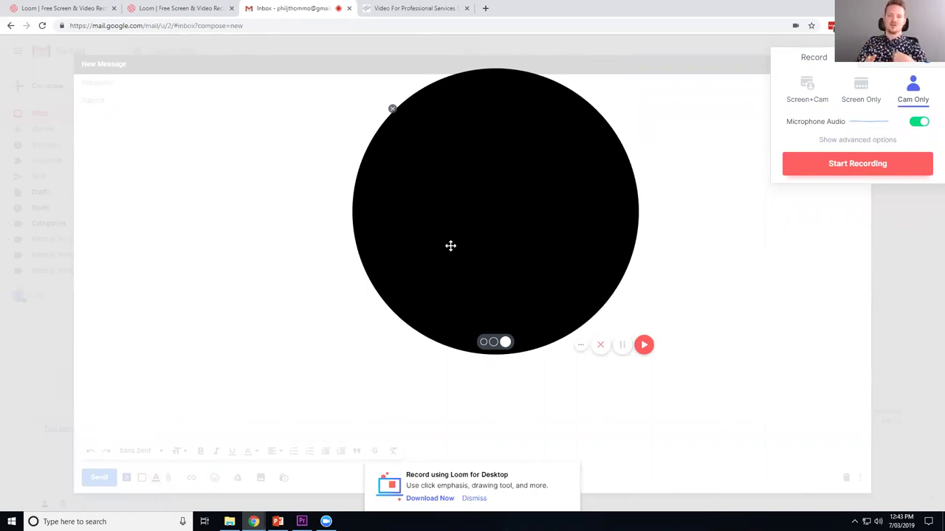
left_click(484, 343)
left_click_drag(382, 289, 455, 205)
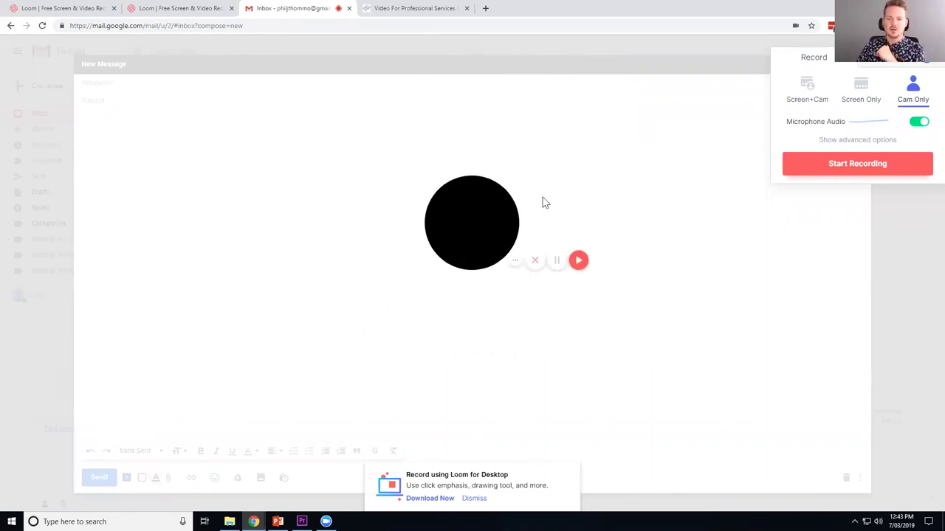
- Start a Screen+Cam recording of the full desktop, sharing Screen 1
left_click(864, 92)
left_click(807, 93)
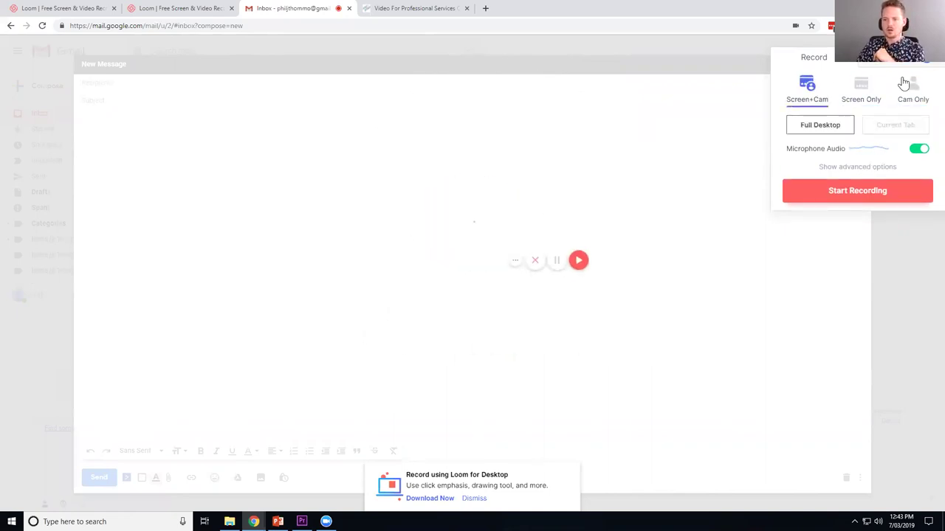
left_click(579, 261)
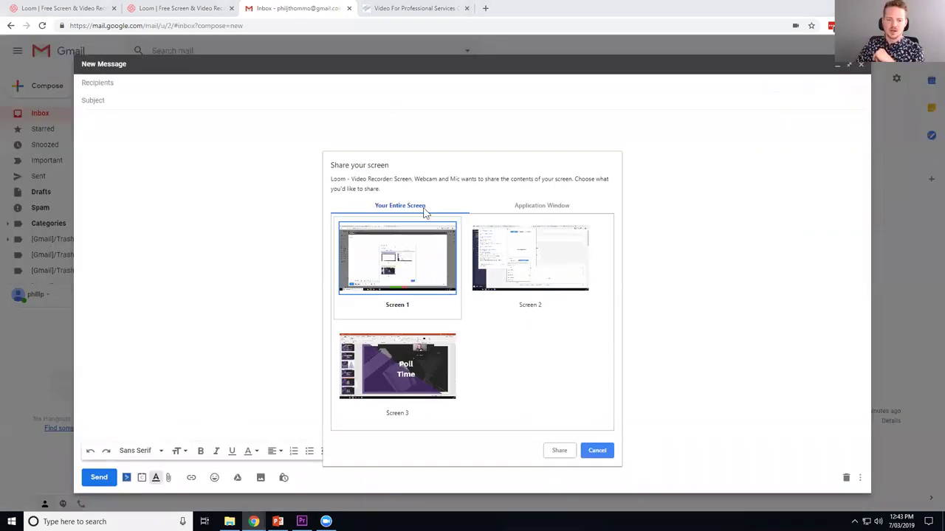
left_click(559, 451)
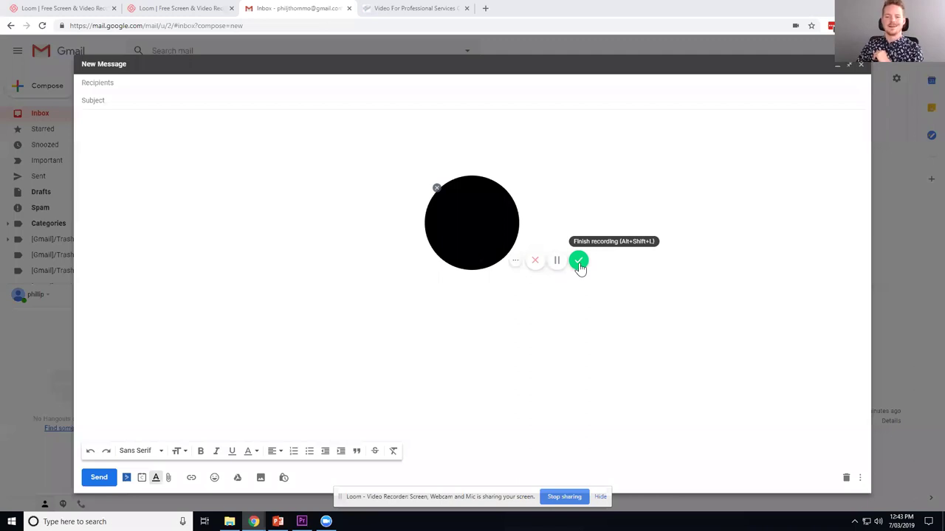
- Finish the recording, play the first moments of the video, and pause it
left_click(579, 263)
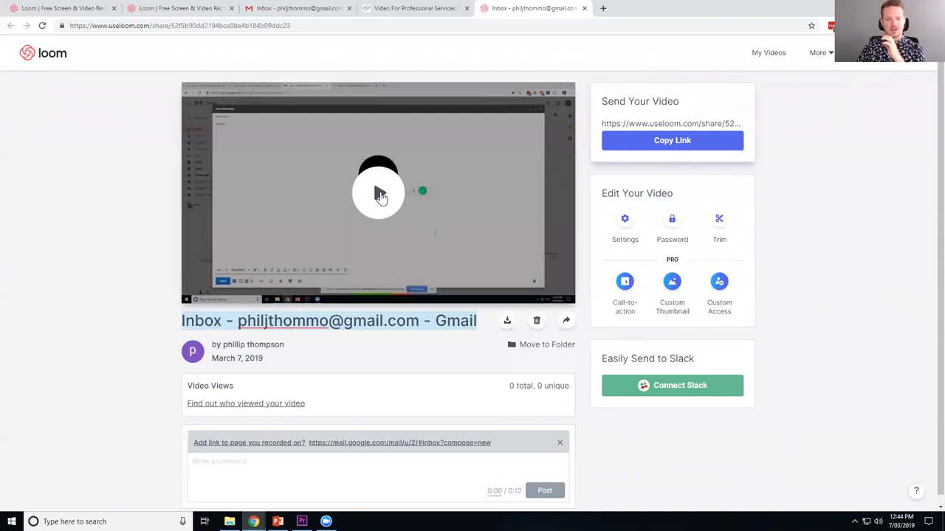
left_click(380, 195)
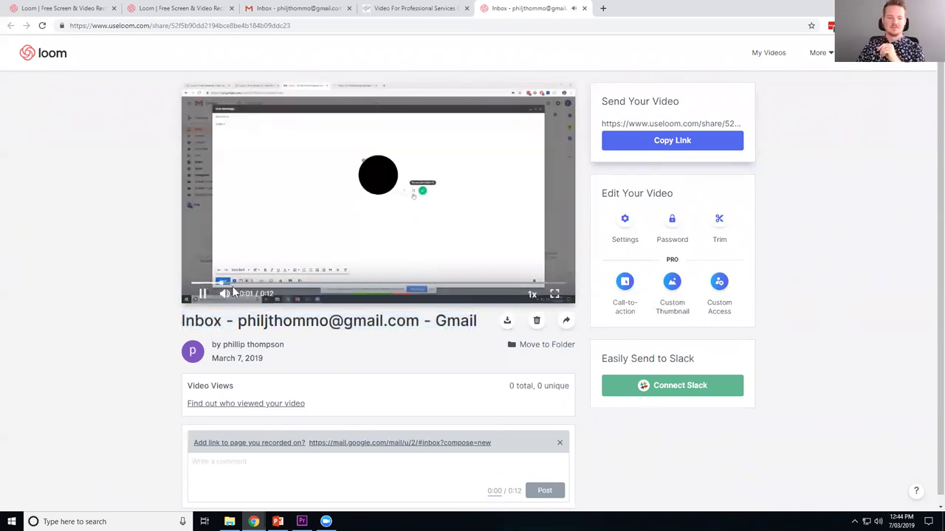
left_click(206, 294)
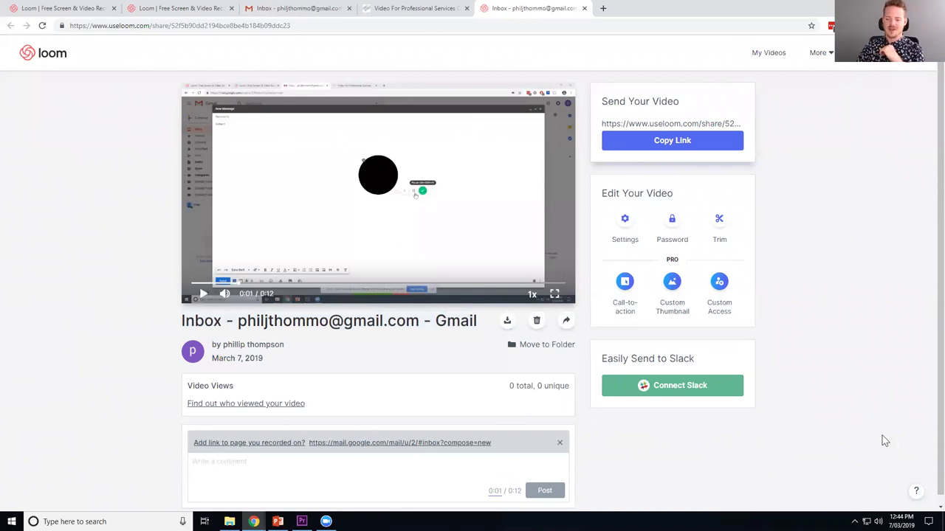
- Paste the recorded video's link into the body of the new Gmail message and compare it with the Loom video page
left_click(299, 8)
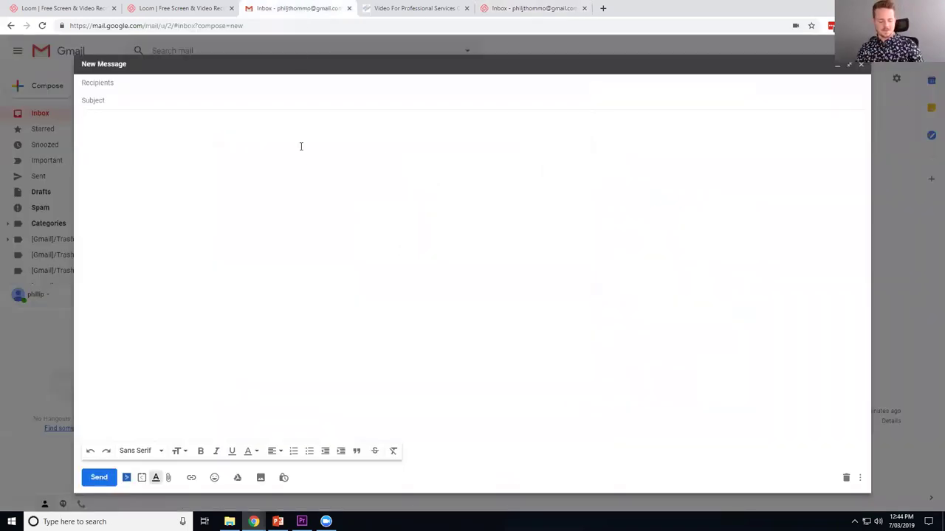
key("ctrl+v")
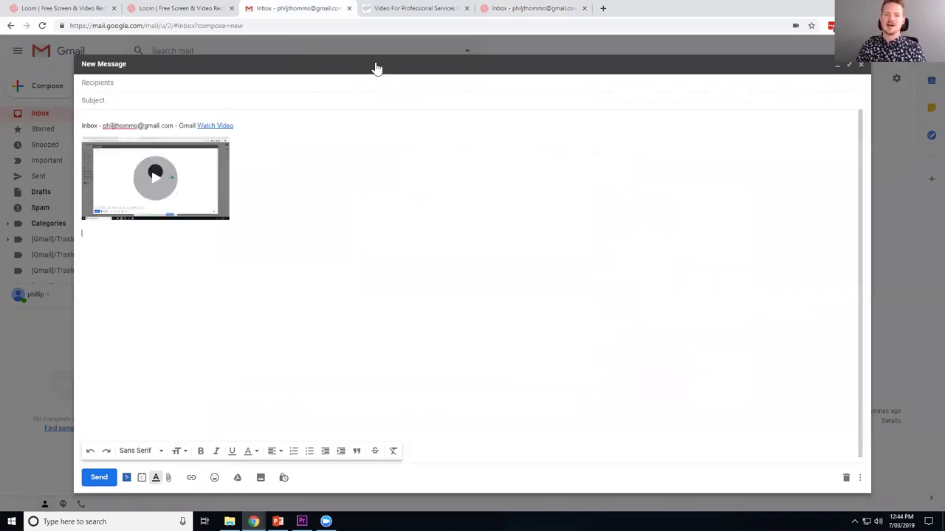
left_click(528, 9)
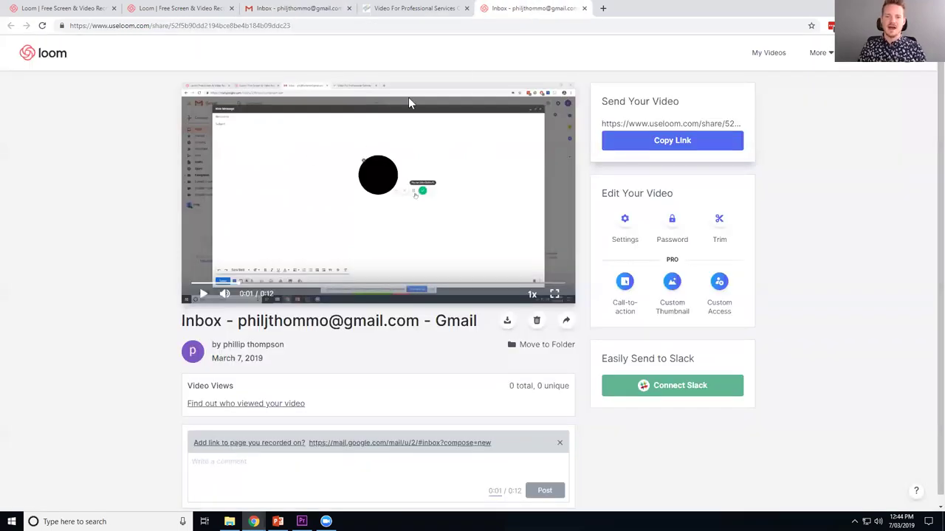
left_click(305, 9)
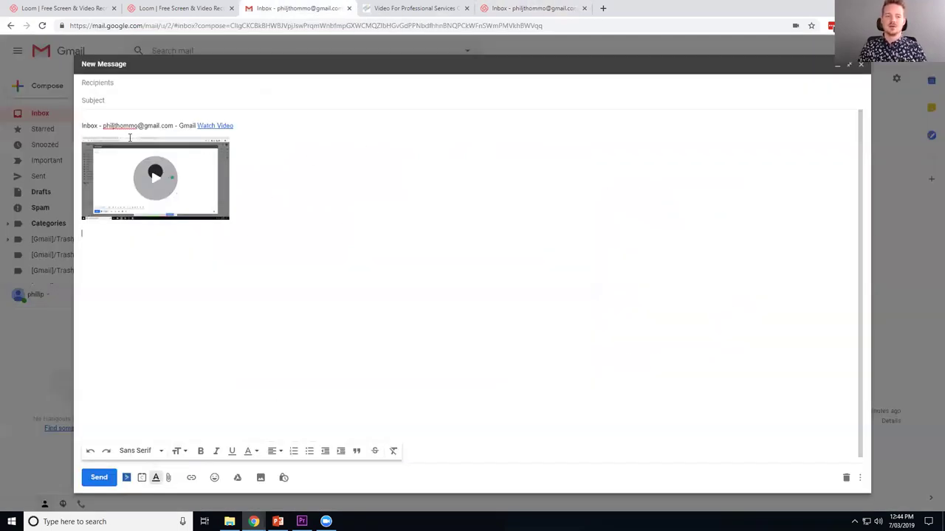
- Rename the recorded video as "Video test" on its Loom page
left_click(517, 9)
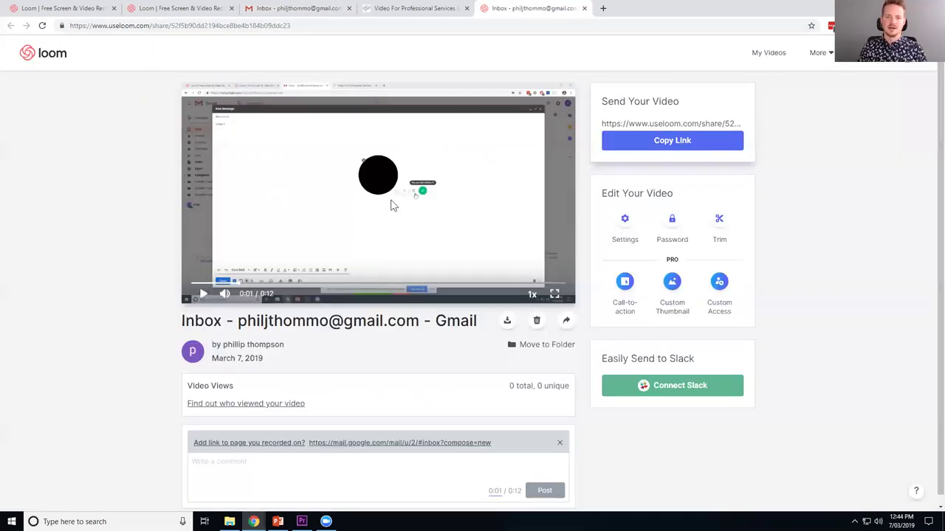
left_click(356, 320)
type("V")
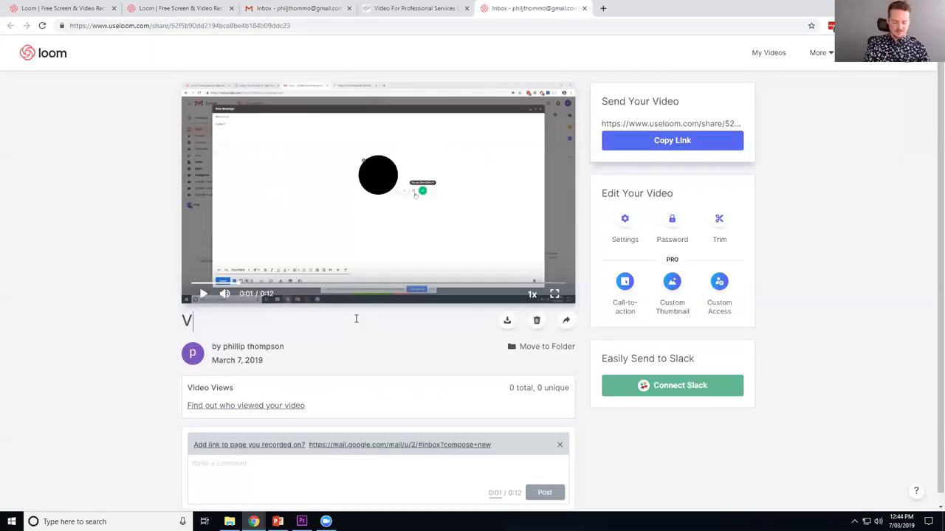
type("ideo test")
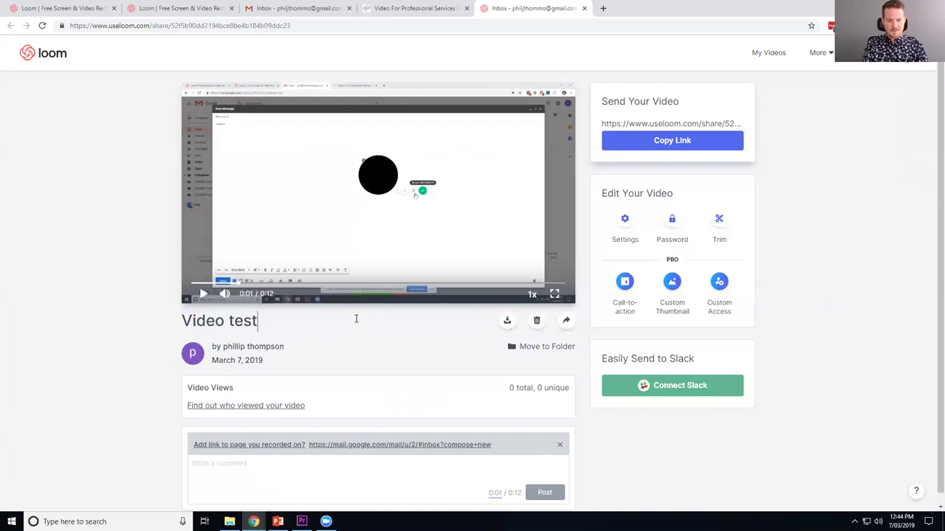
key("Tab")
- Paste the renamed video's link into the Gmail message body again and undo the stray edits there
left_click(295, 8)
left_click_drag(183, 174, 104, 125)
key("ctrl+v")
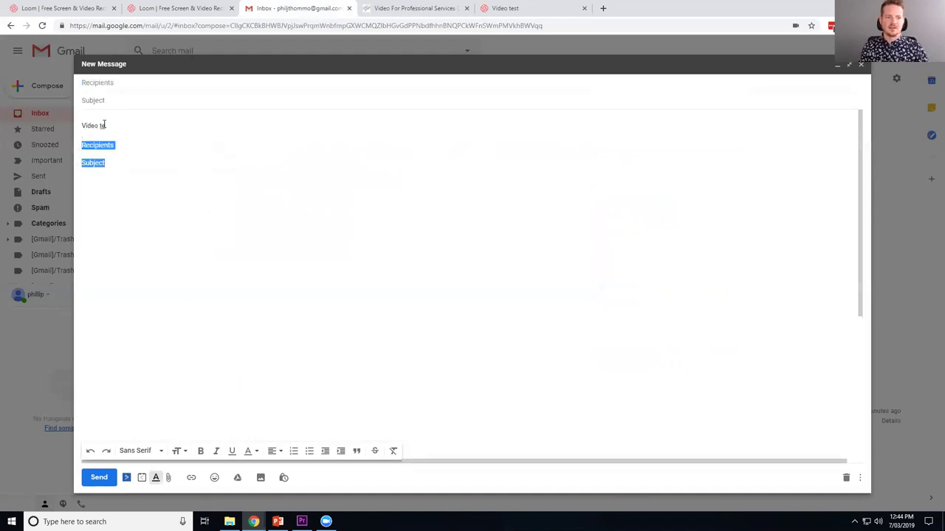
left_click(177, 233)
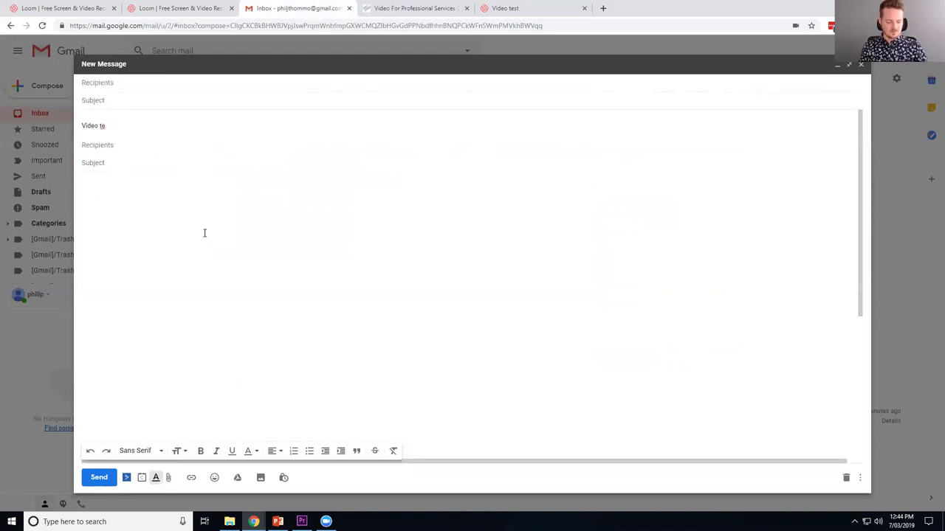
key("ctrl+z")
key("ctrl+z")
key("ctrl+z")
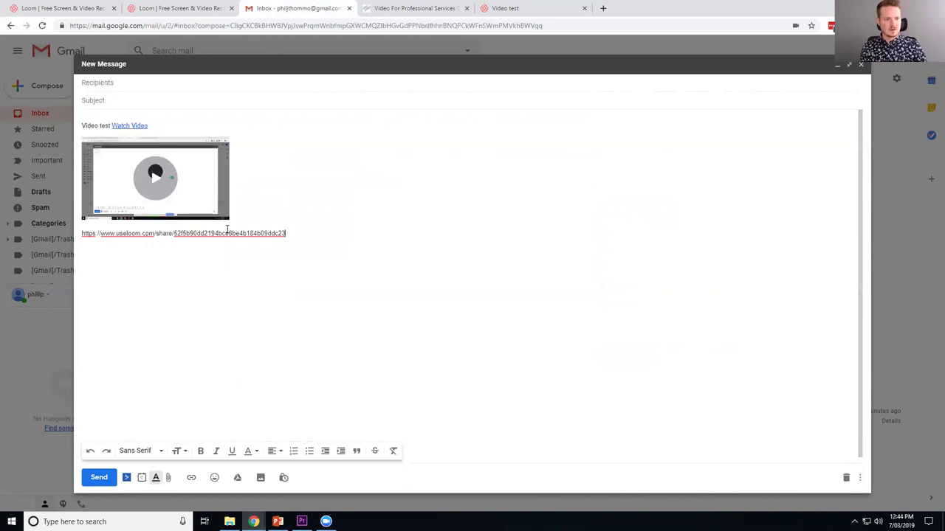
left_click(150, 84)
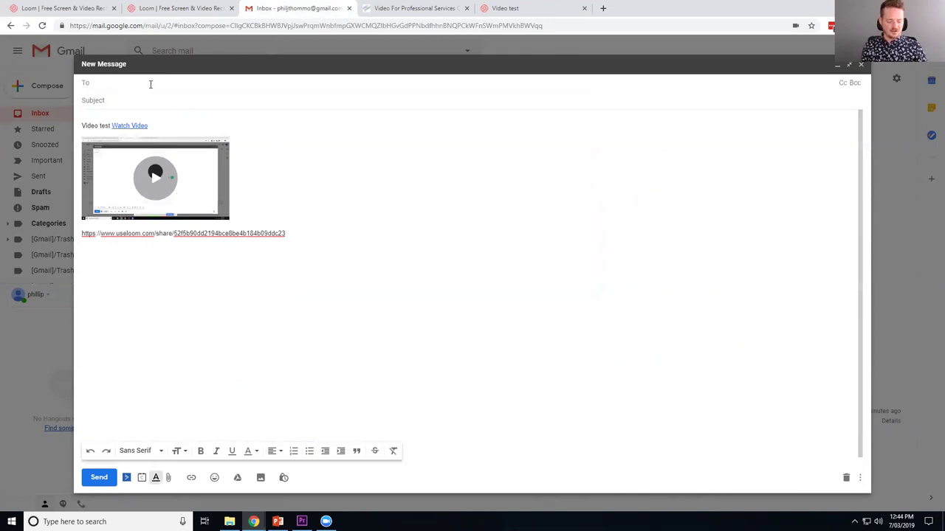
type("st")
key("BackSpace")
key("BackSpace")
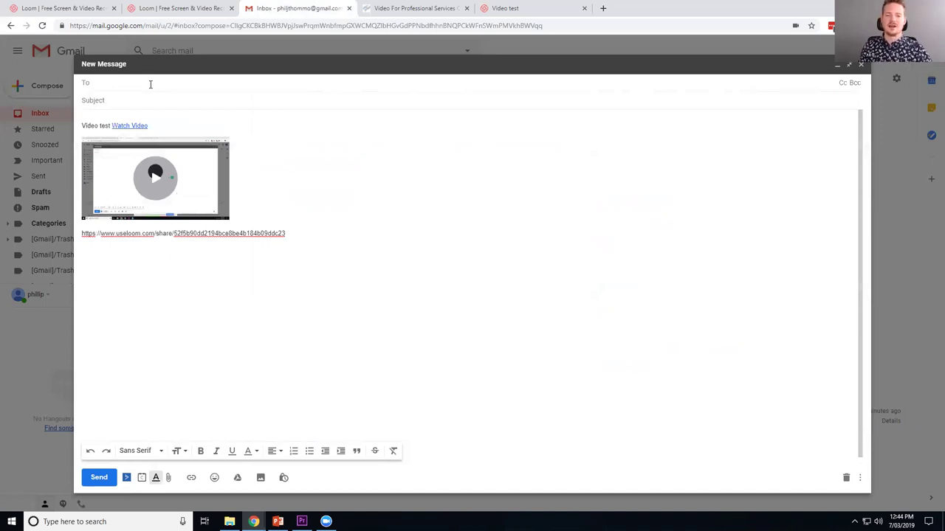
- Delete the plain-text Loom link below the video thumbnail in the message body
left_click(106, 100)
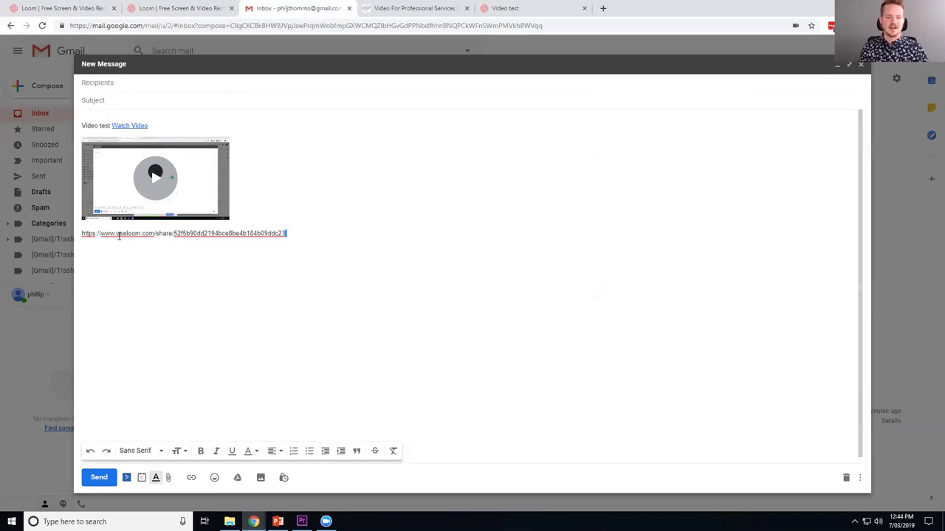
left_click(84, 233, "shift")
key("BackSpace")
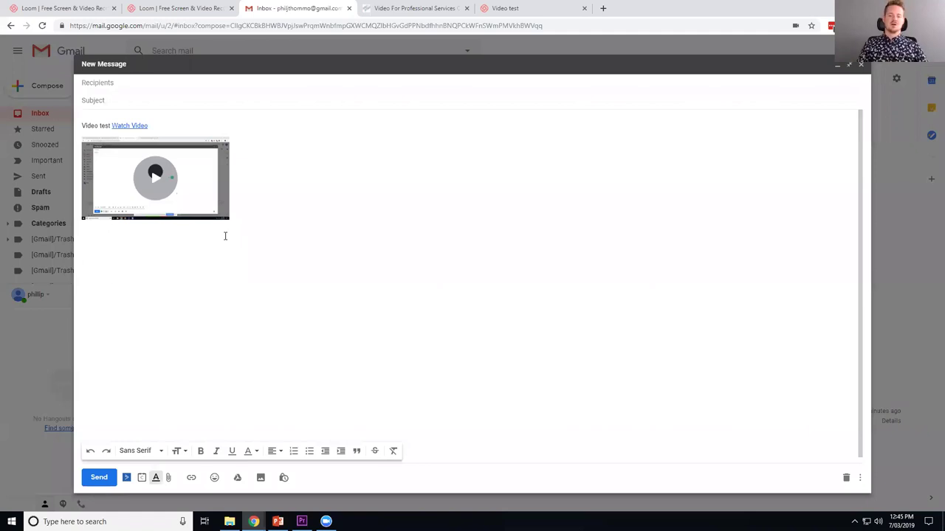
- Look over the Video test page and the My Videos library on Loom, closing the tutorial popup
left_click(549, 15)
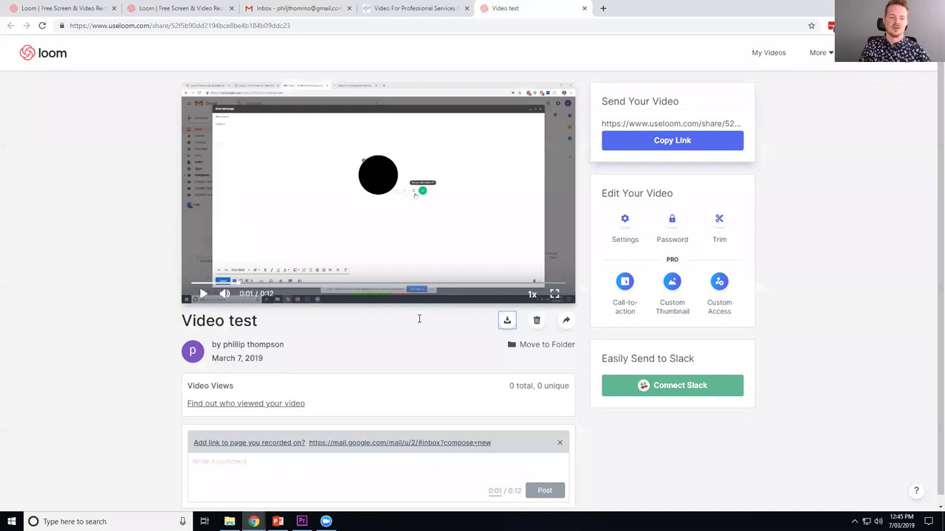
left_click(104, 9)
left_click(181, 8)
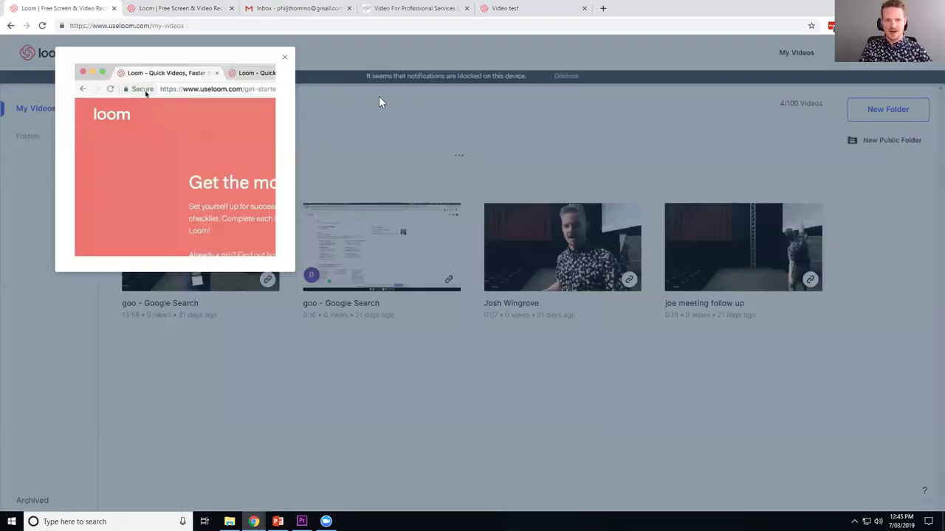
left_click(483, 78)
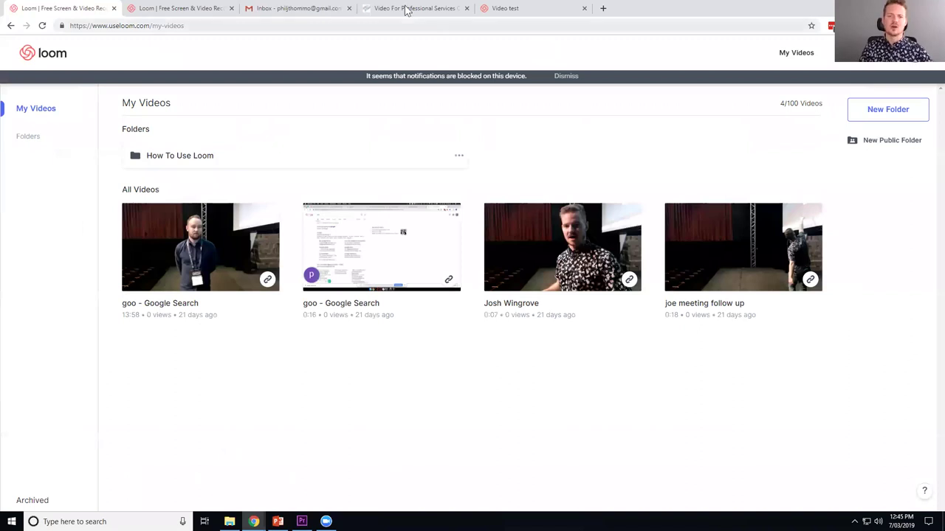
- Return to the Gmail message, open the Loom recorder, and compare the Screen Only and Screen+Cam modes
left_click(321, 10)
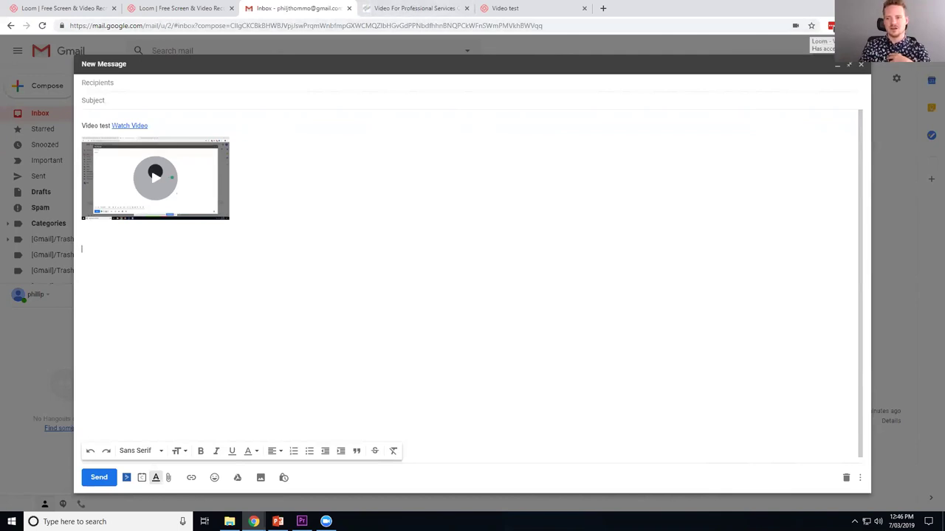
left_click(830, 26)
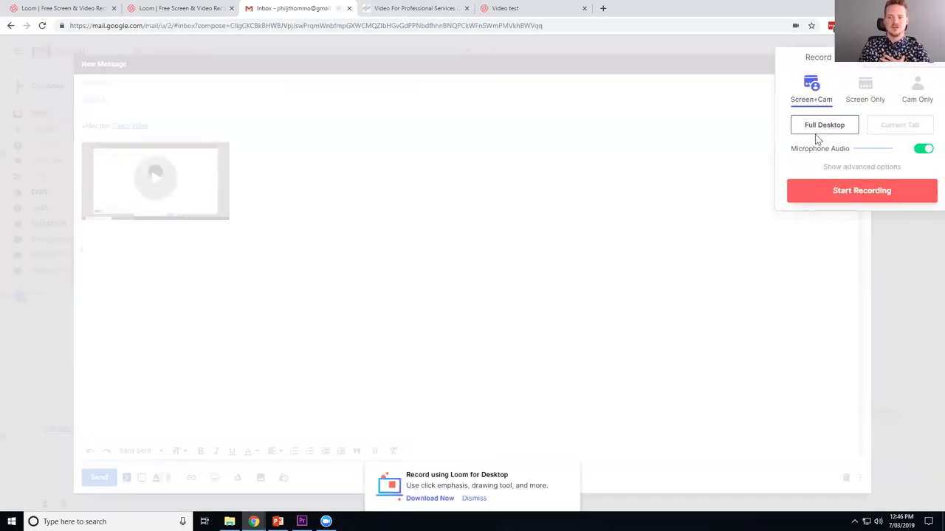
left_click(864, 91)
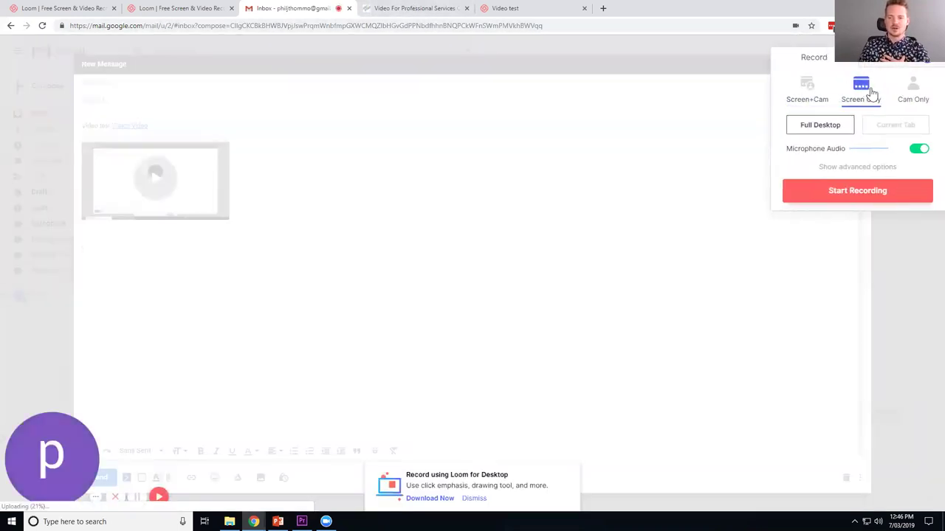
left_click(807, 89)
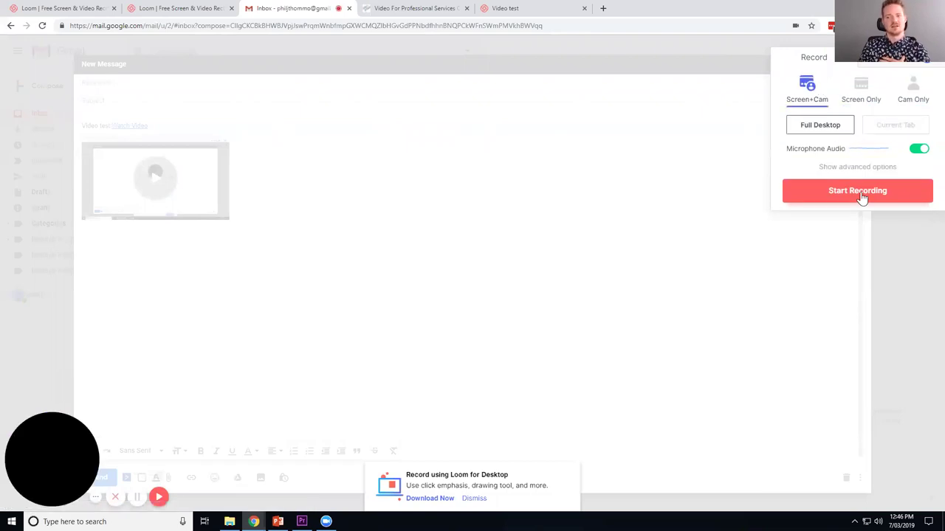
- Examine the recorder's advanced options with the camera and microphone sources, switch to Screen Only, and close the recorder
left_click(845, 167)
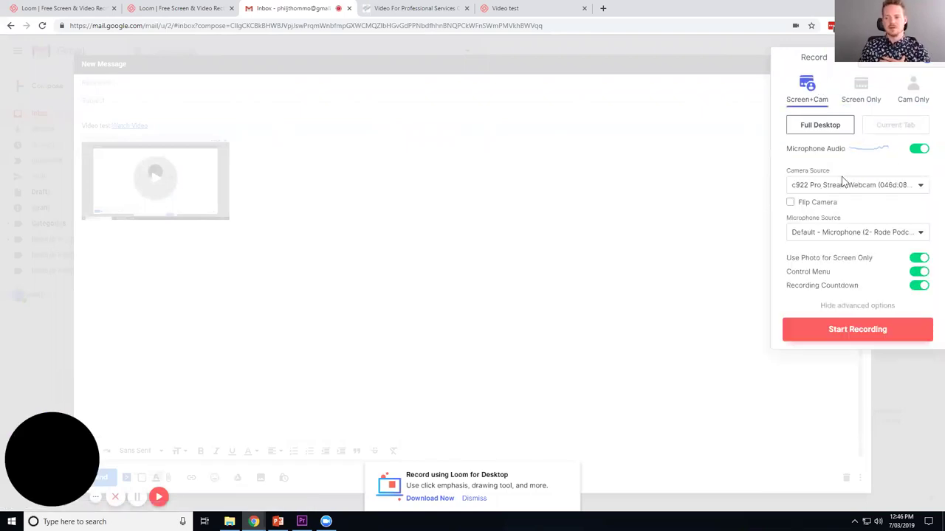
left_click(860, 234)
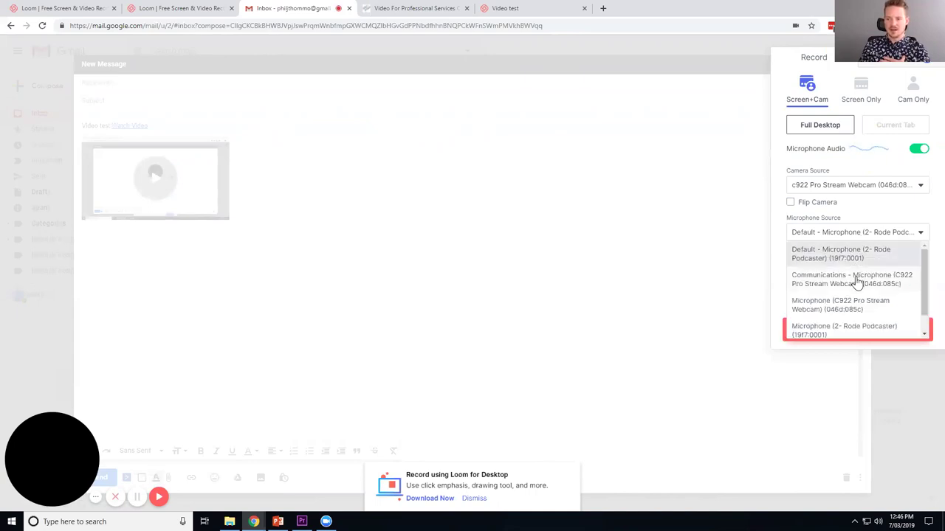
left_click(857, 185)
left_click(861, 190)
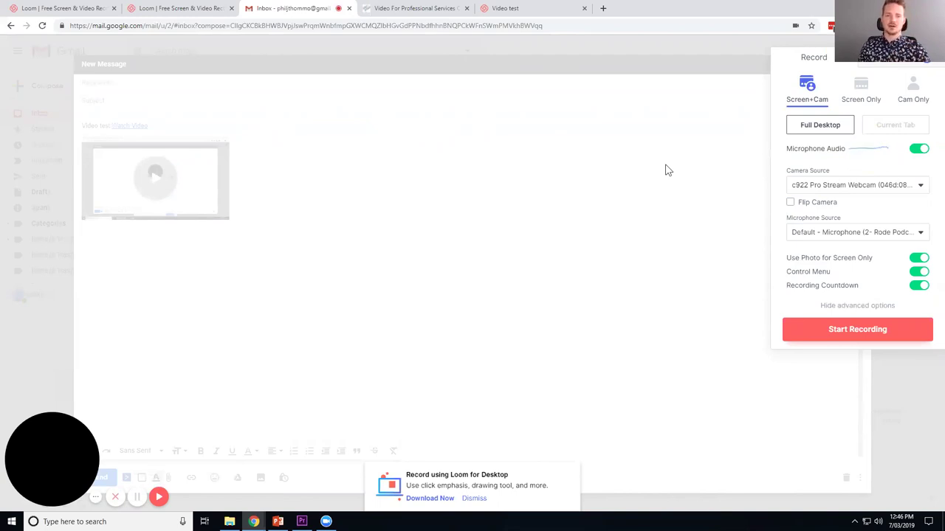
left_click(861, 86)
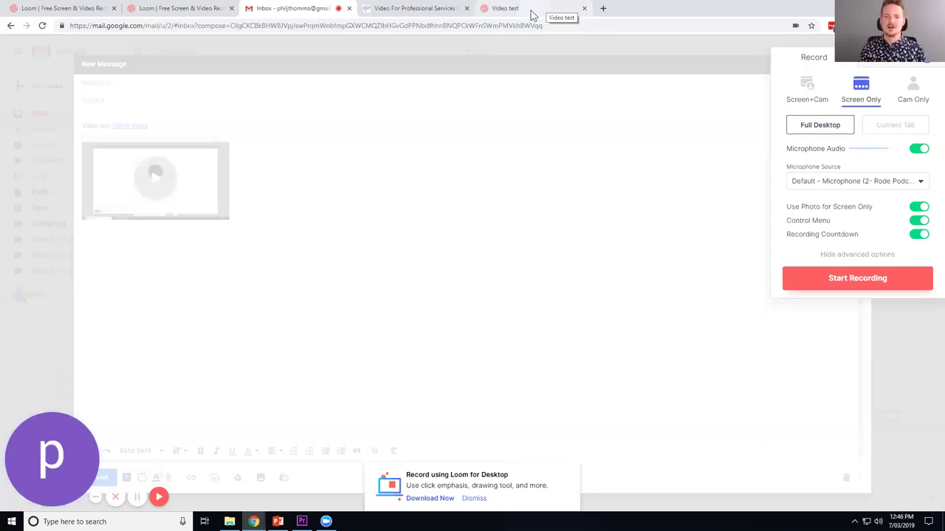
left_click(644, 144)
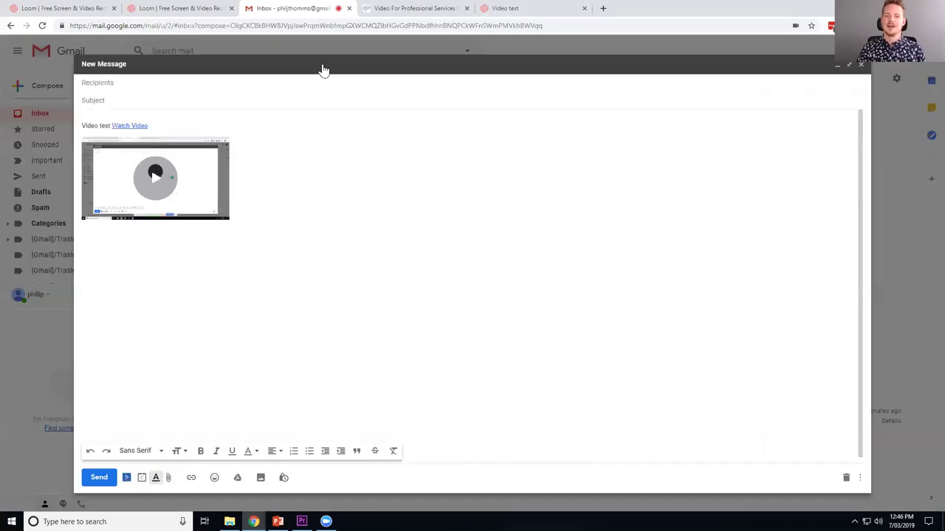
- Insert blank lines above the embedded video in the message body and write "hdihdl" there
left_click(114, 127)
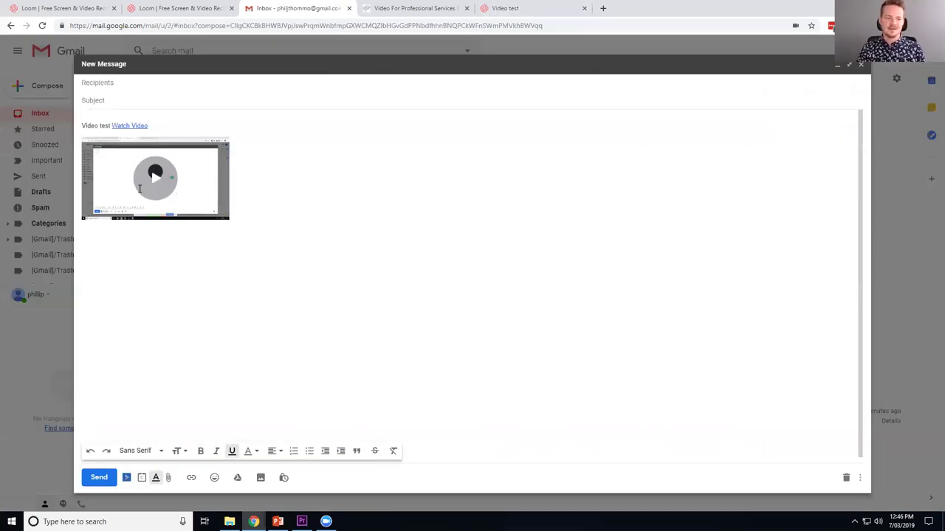
left_click(126, 126)
left_click(83, 127)
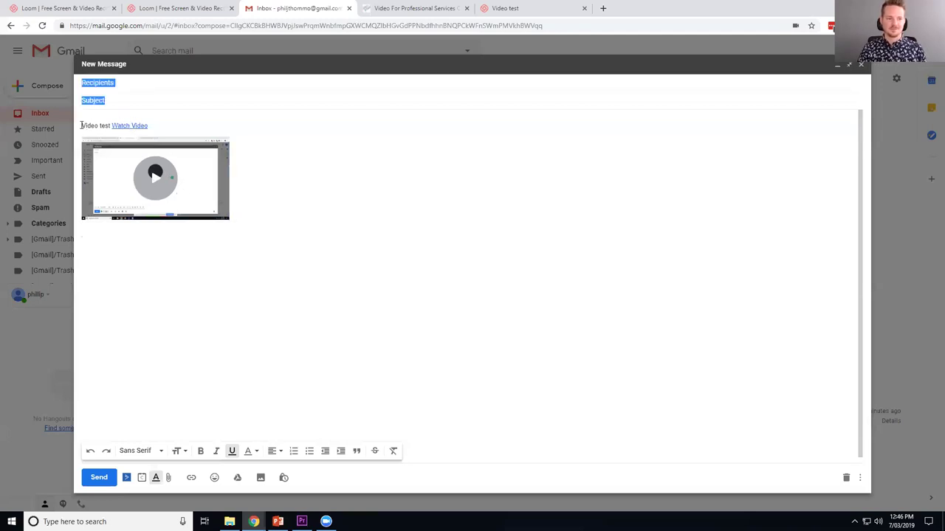
key("Return")
key("Return")
type("hdihdl")
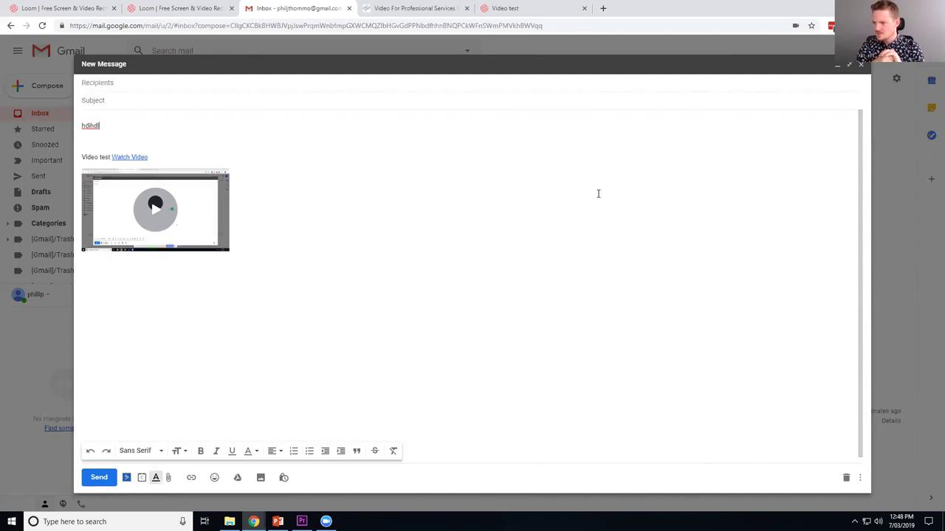
- Look at the password protection form on the Video test page and cancel it without setting a password
left_click(522, 7)
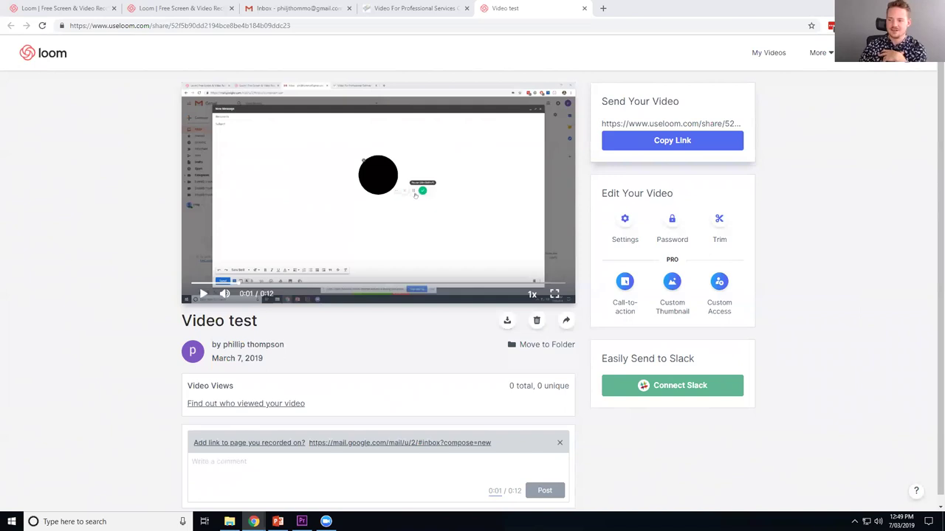
left_click(677, 224)
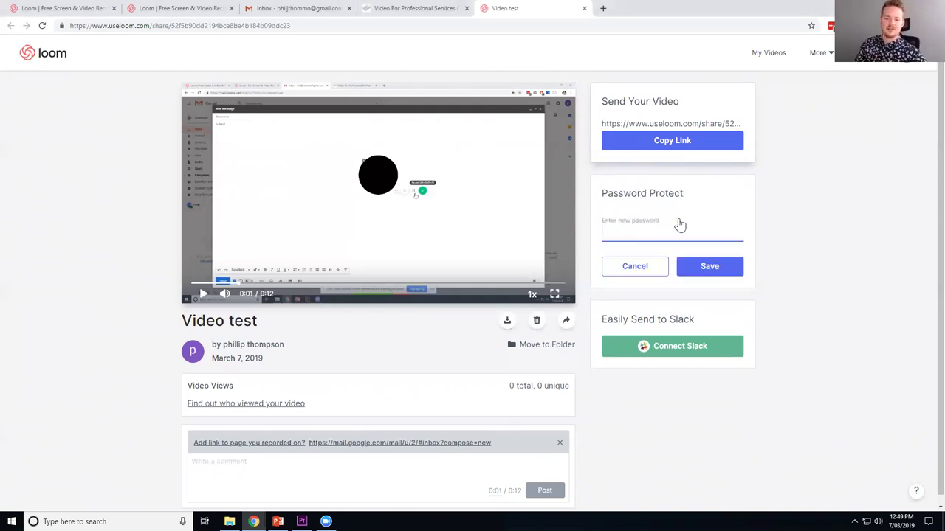
left_click(635, 267)
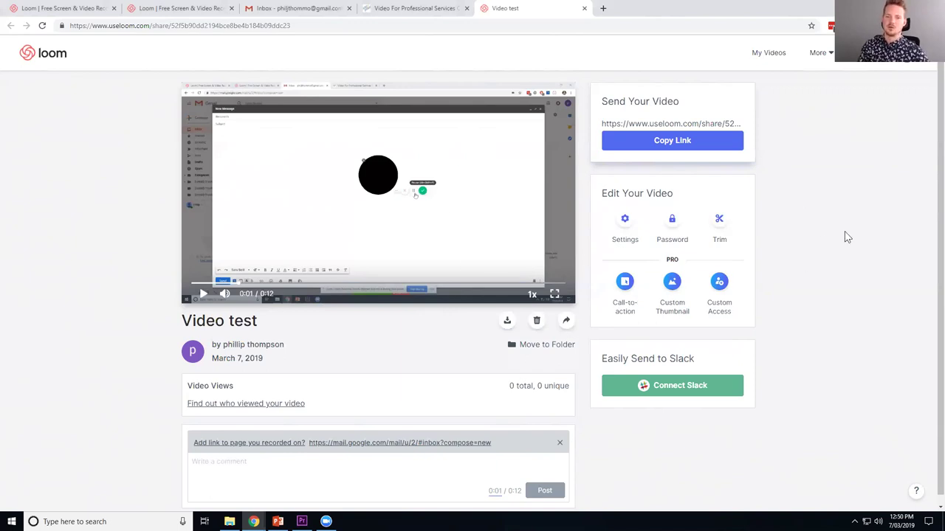
left_click(672, 220)
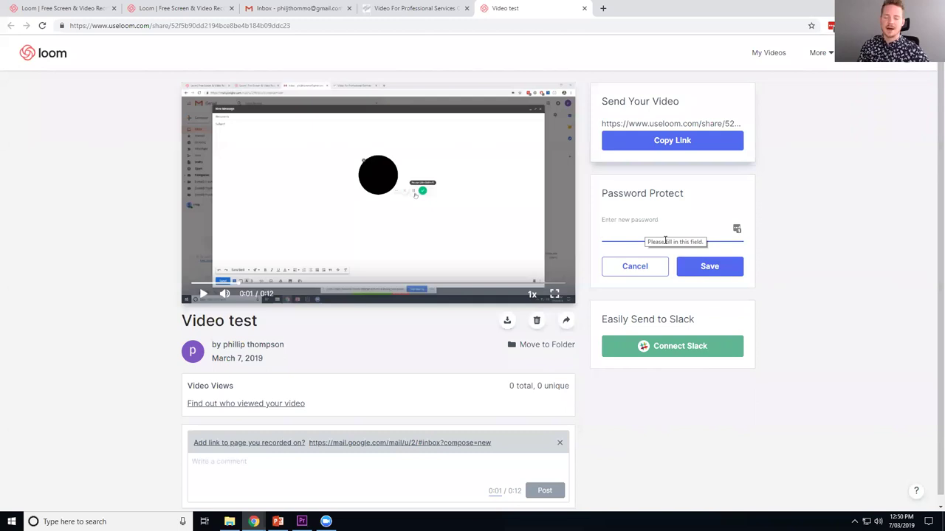
left_click(634, 267)
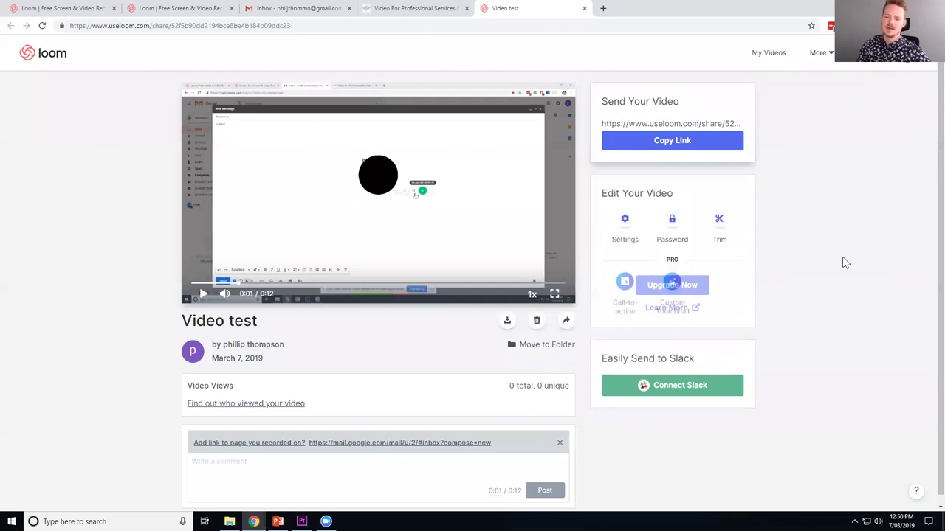
- Turn off Emoji Reactions, Viewer can download, and Show analytics to viewer in the video's settings and save them
left_click(622, 220)
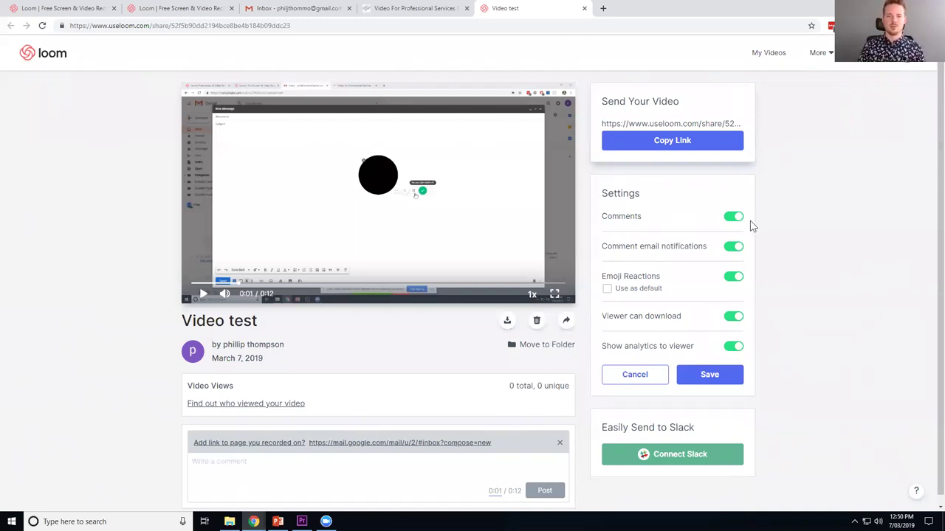
left_click(734, 319)
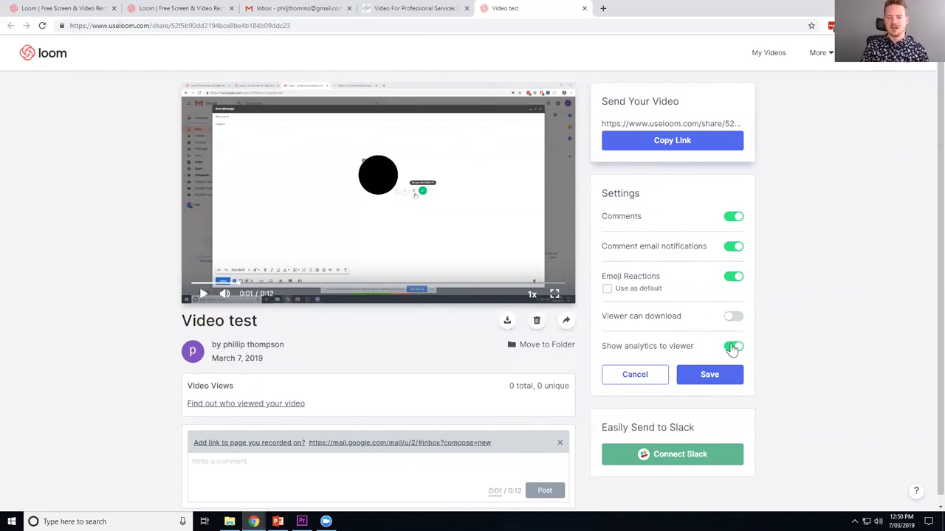
left_click(732, 347)
left_click(733, 277)
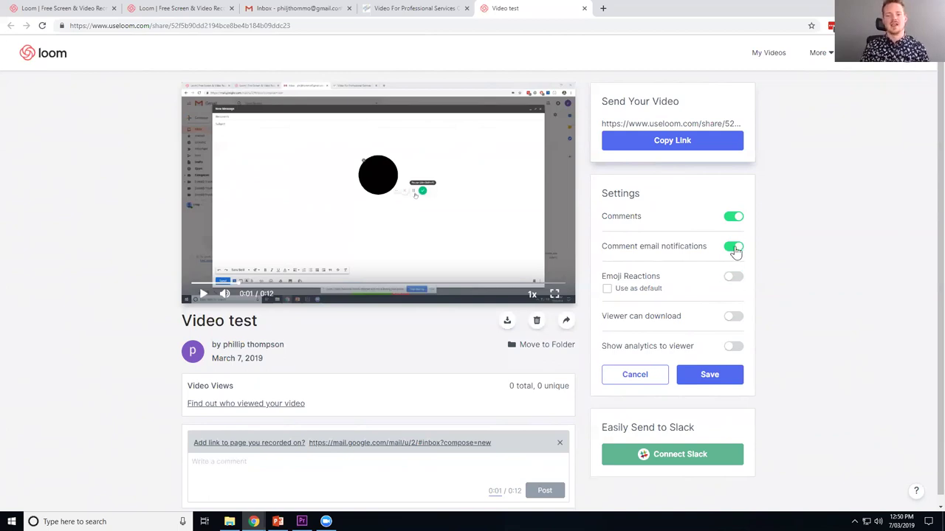
left_click(709, 375)
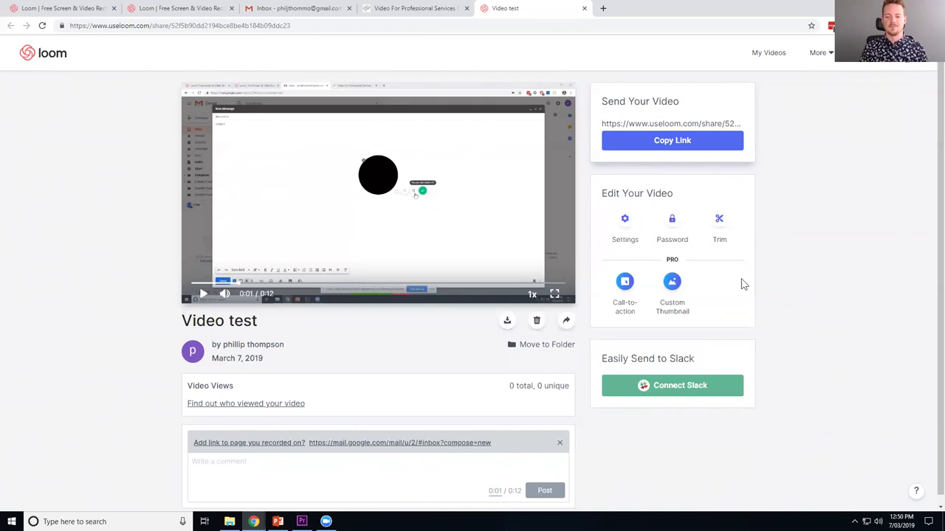
- Open the password protection form of the Video test video again
left_click(670, 223)
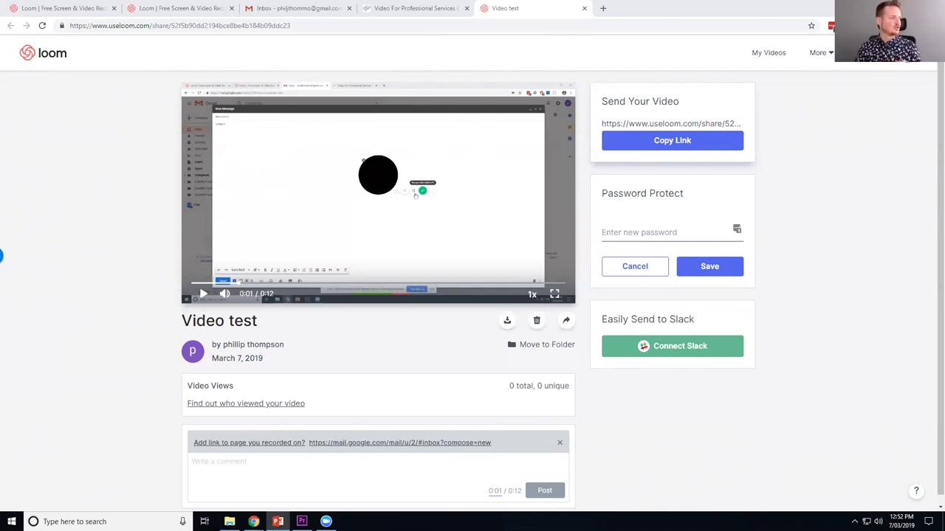
- Switch to PowerPoint, start the slide show from the first slide, and change the display setting in presenter view
key("F5")
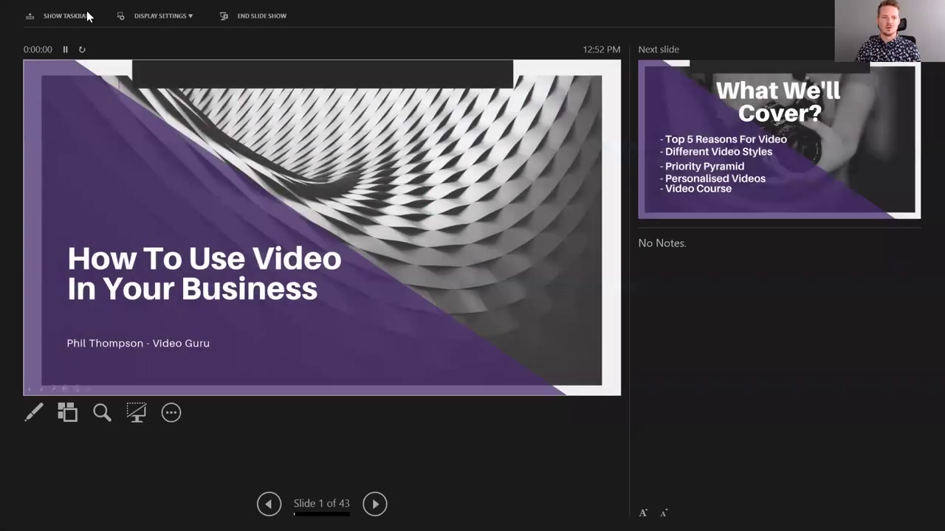
left_click(133, 16)
left_click(147, 35)
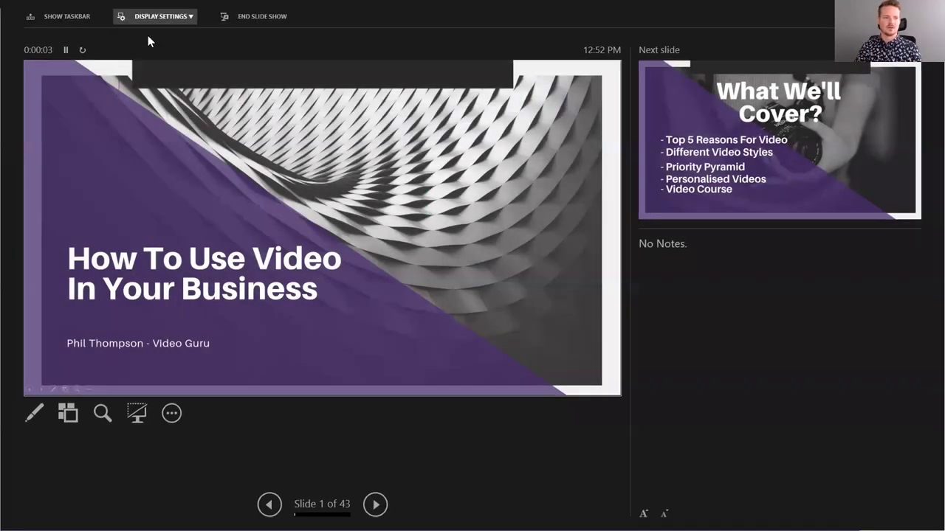